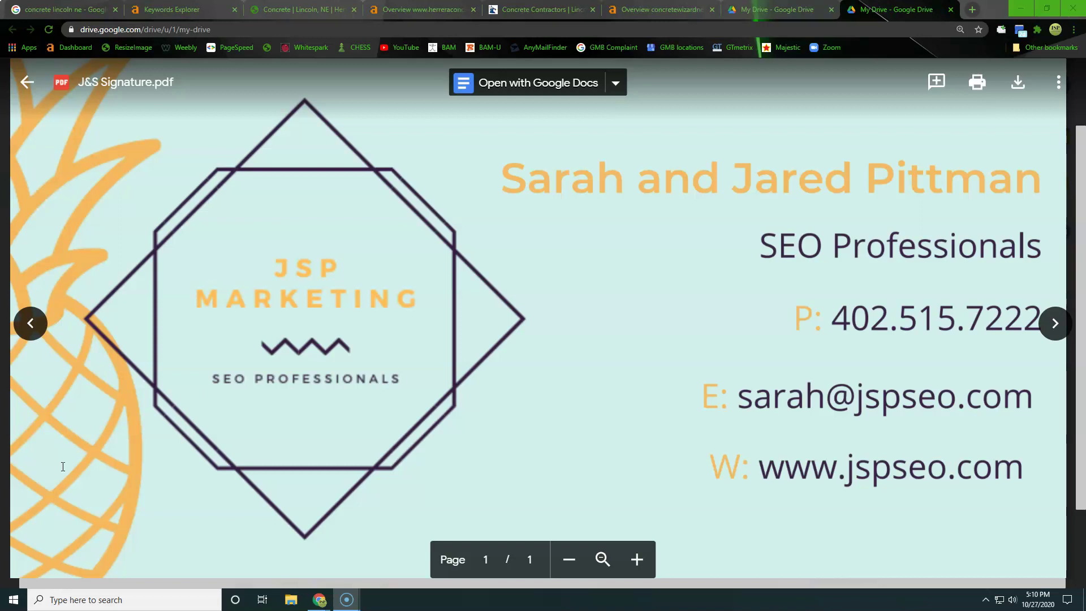
Outline the Volume, KD and CPC columns of the Lincoln concrete keyword ideas with red boxes.
key("ctrl+2")
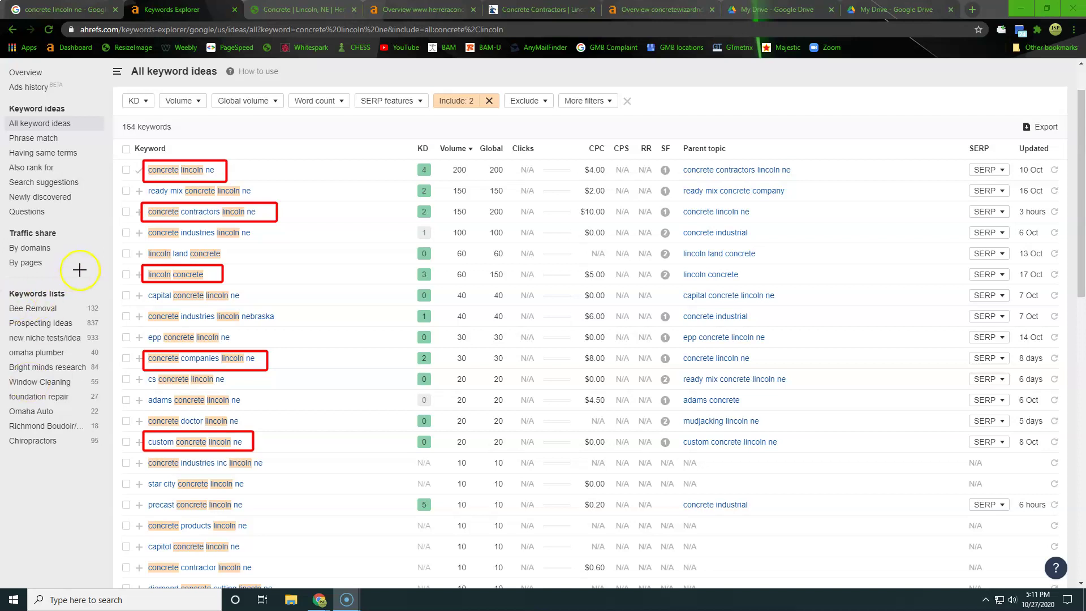
left_click(133, 277)
mouse_move(448, 161)
left_mouse_down()
mouse_move(482, 299)
mouse_move(476, 580)
left_mouse_up()
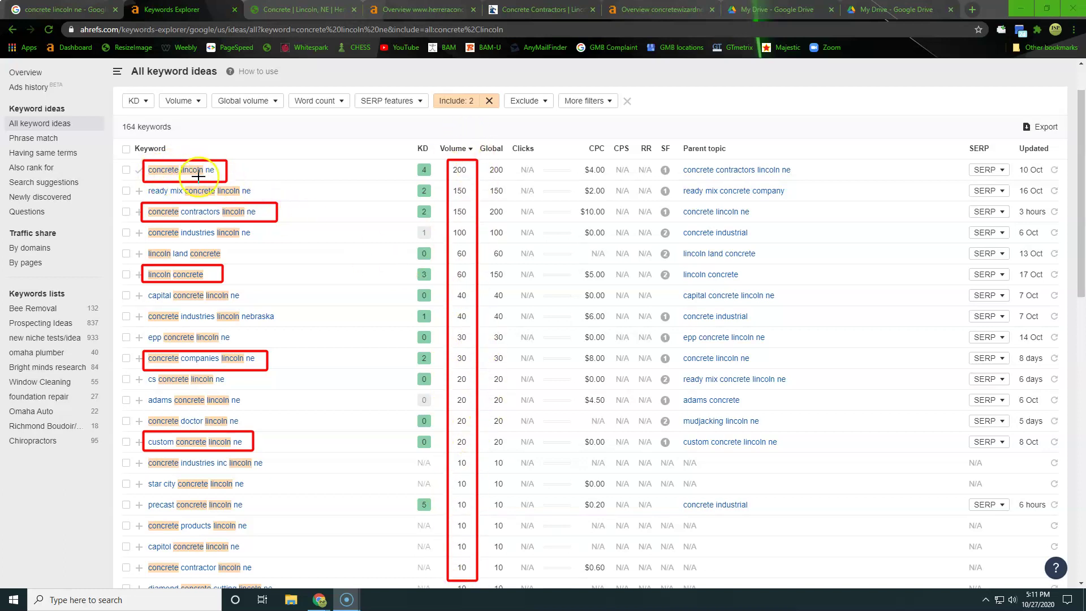
mouse_move(406, 158)
left_mouse_down()
mouse_move(443, 201)
mouse_move(442, 589)
left_mouse_up()
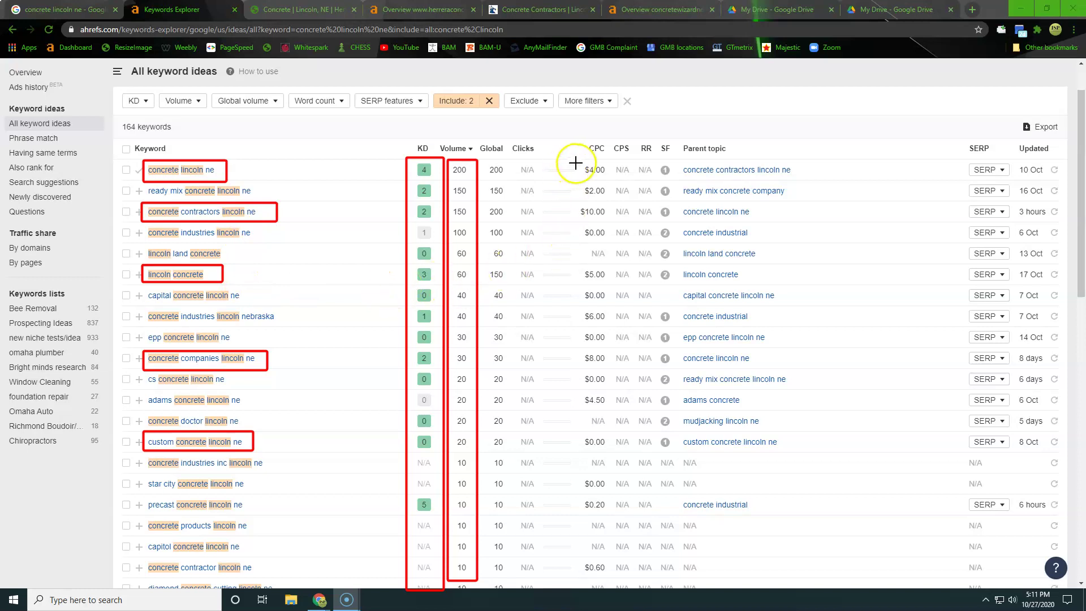
mouse_move(576, 160)
left_mouse_down()
mouse_move(596, 222)
mouse_move(611, 372)
mouse_move(608, 592)
left_mouse_up()
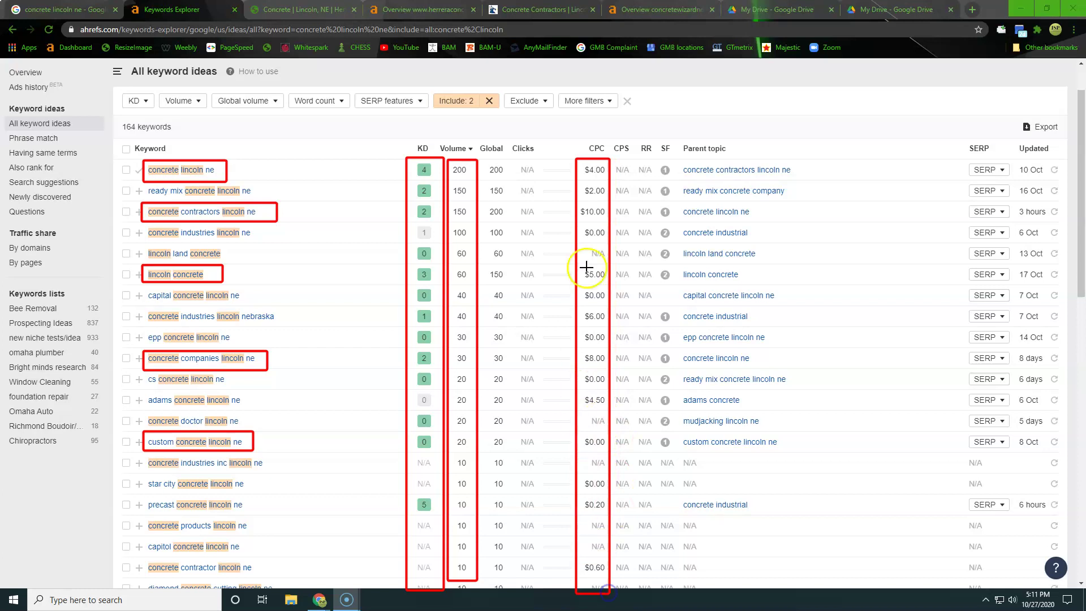
left_click_drag(580, 141, 605, 160)
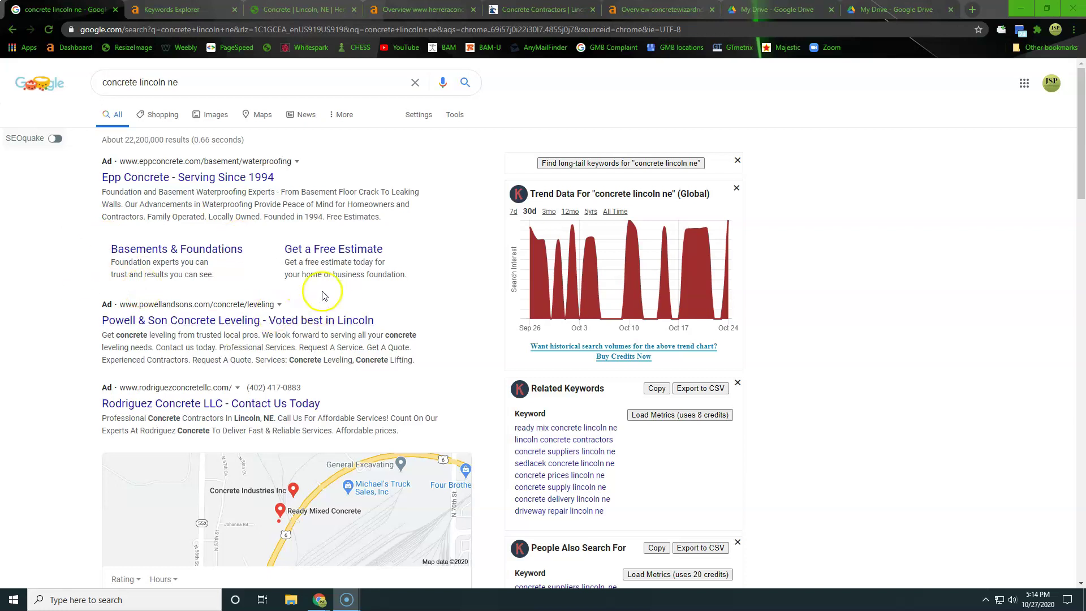
Examine the paid ads above the map in the Google results for "concrete lincoln ne".
left_click_drag(94, 168, 177, 379)
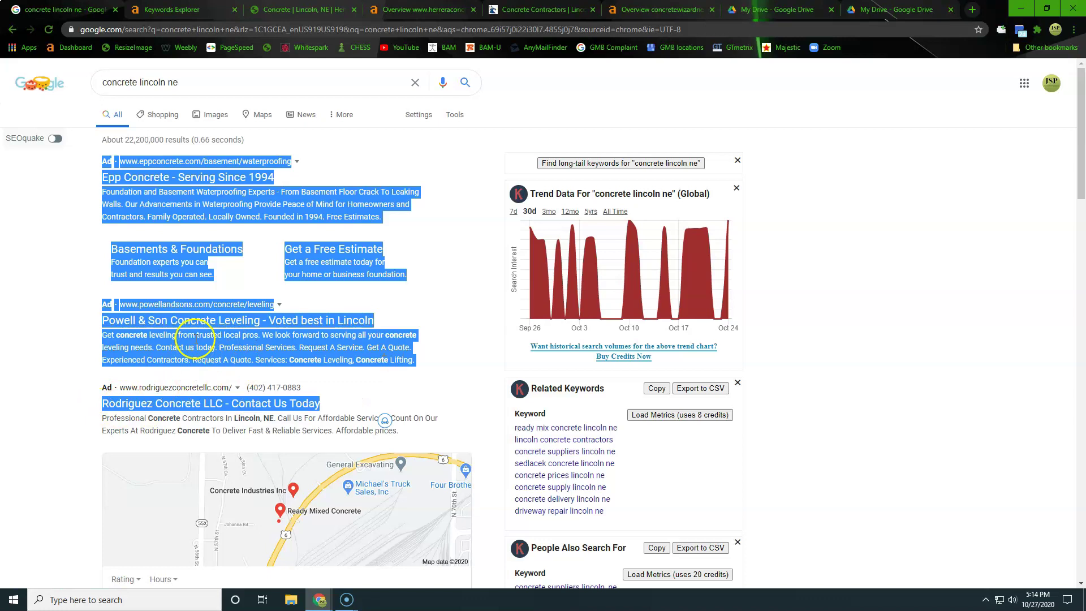
left_click(65, 340)
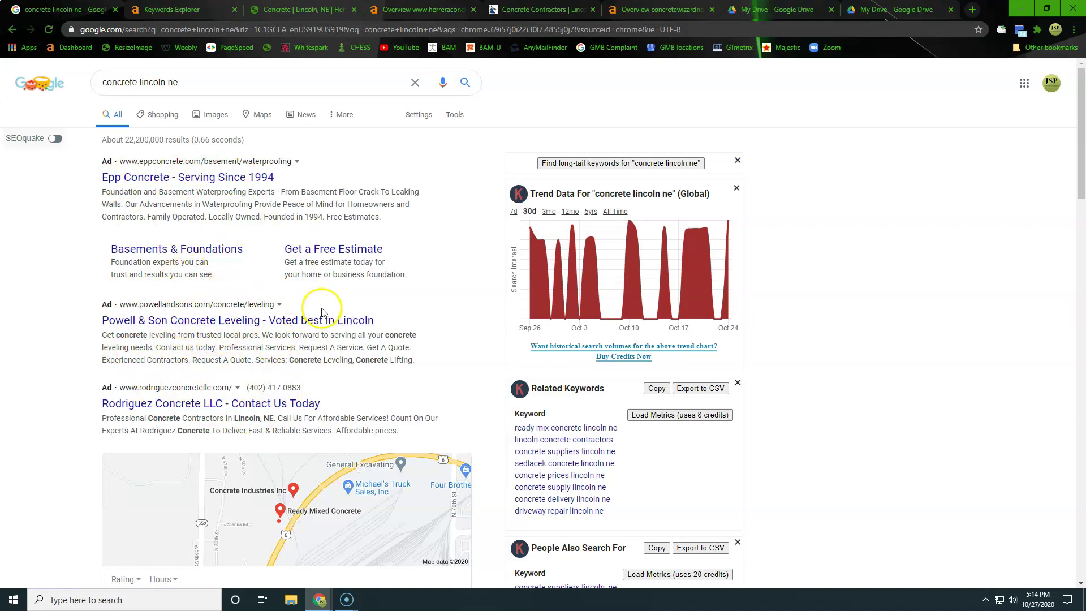
scroll(363, 306, "down", 3)
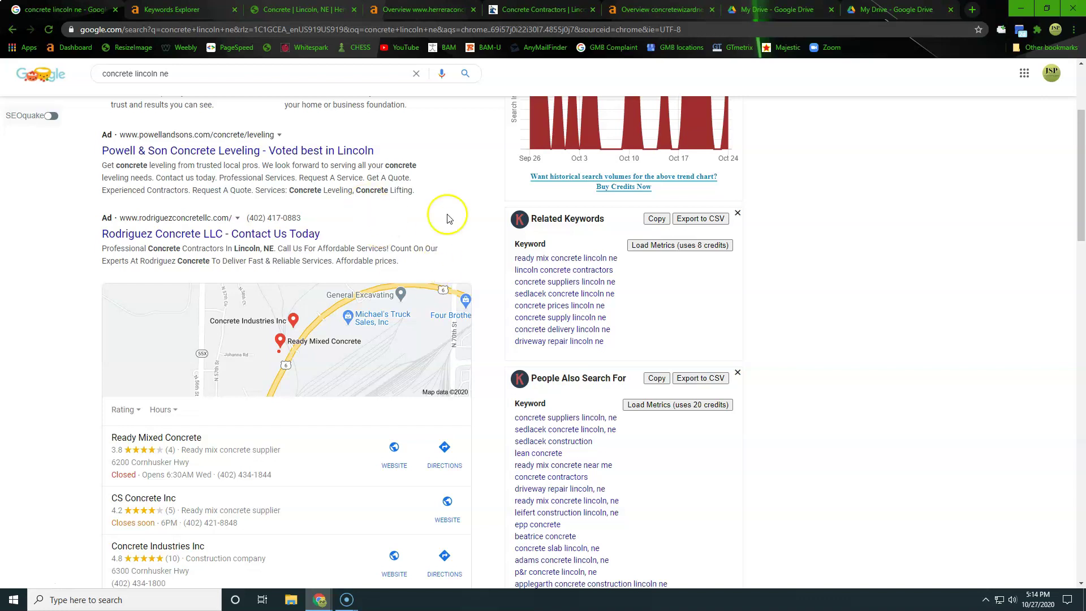
scroll(344, 299, "down", 1)
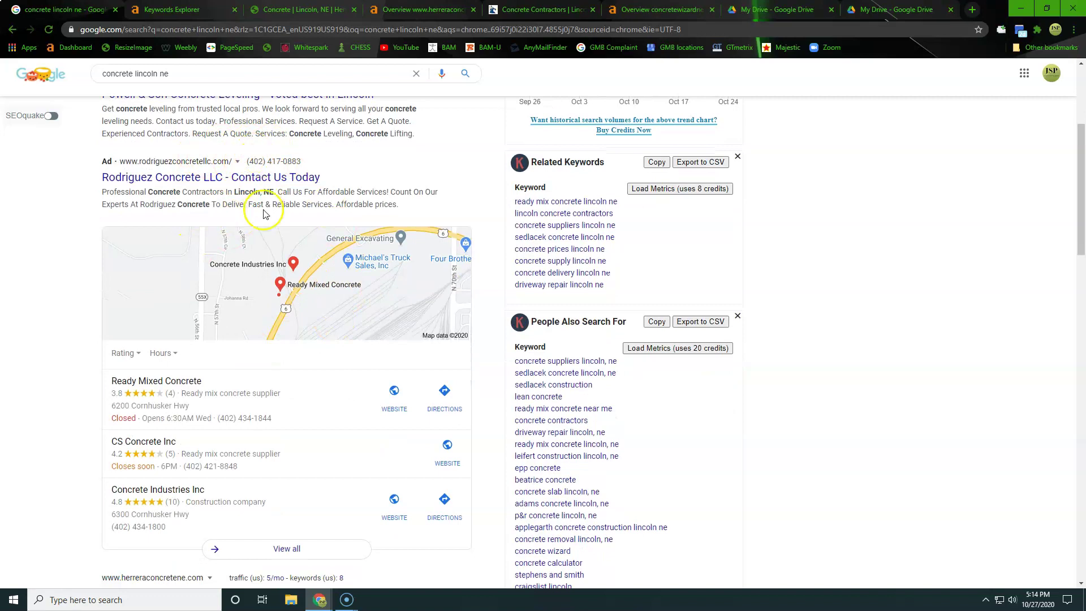
scroll(263, 212, "up", 3)
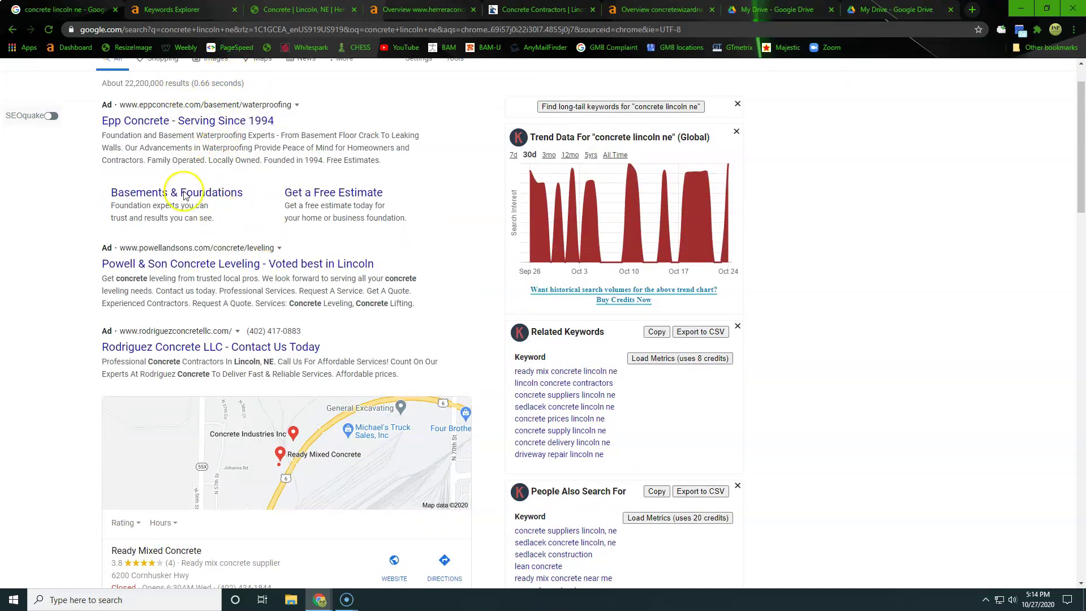
Highlight the three map pack listings and look over the organic results beneath them.
scroll(192, 215, "down", 4)
scroll(213, 355, "down", 3)
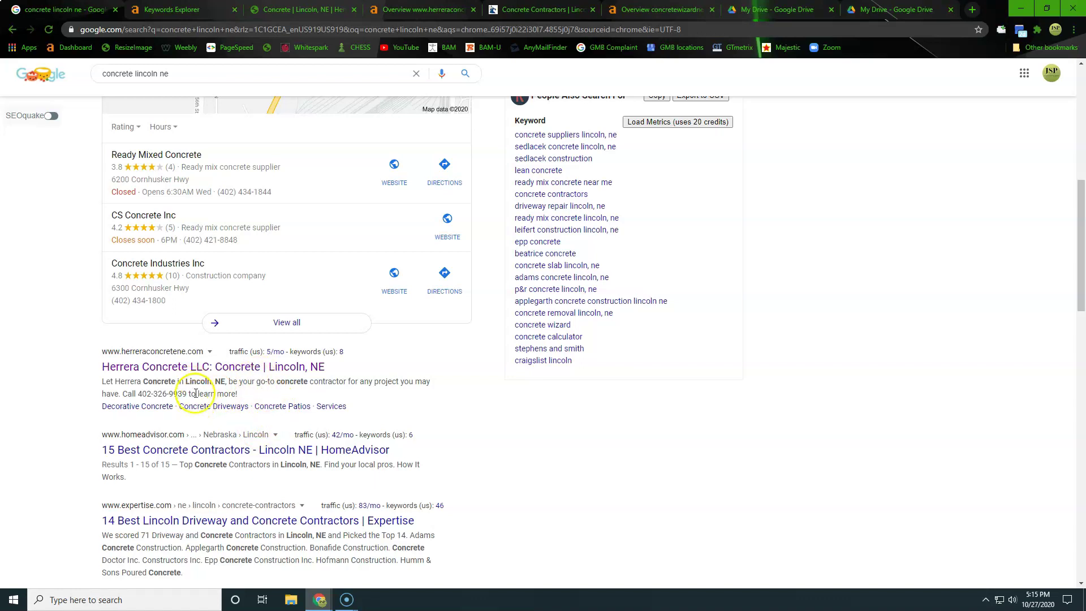
scroll(197, 393, "up", 2)
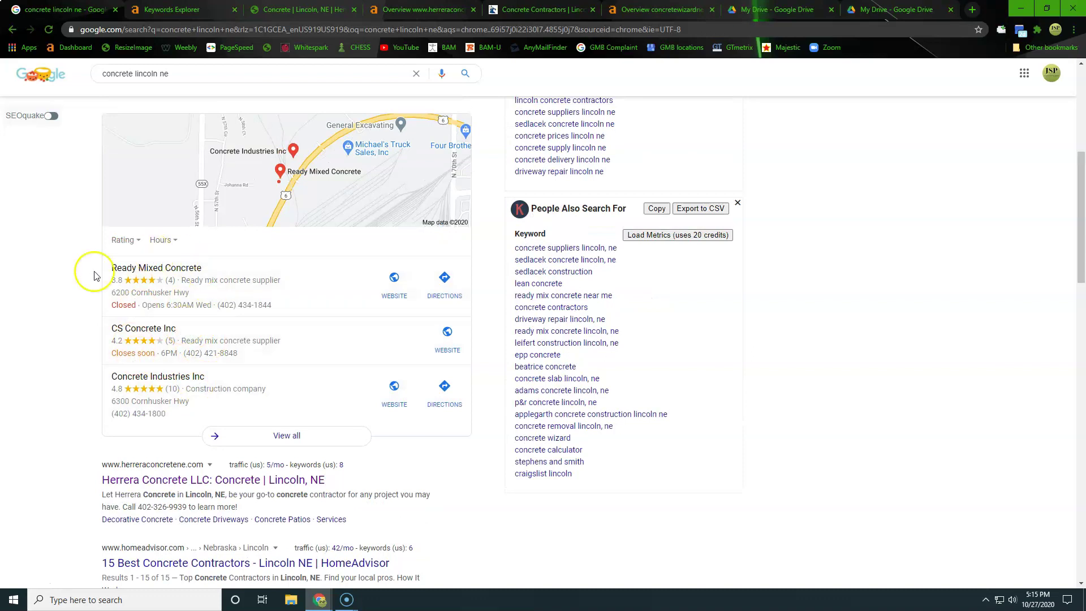
left_click_drag(96, 273, 266, 418)
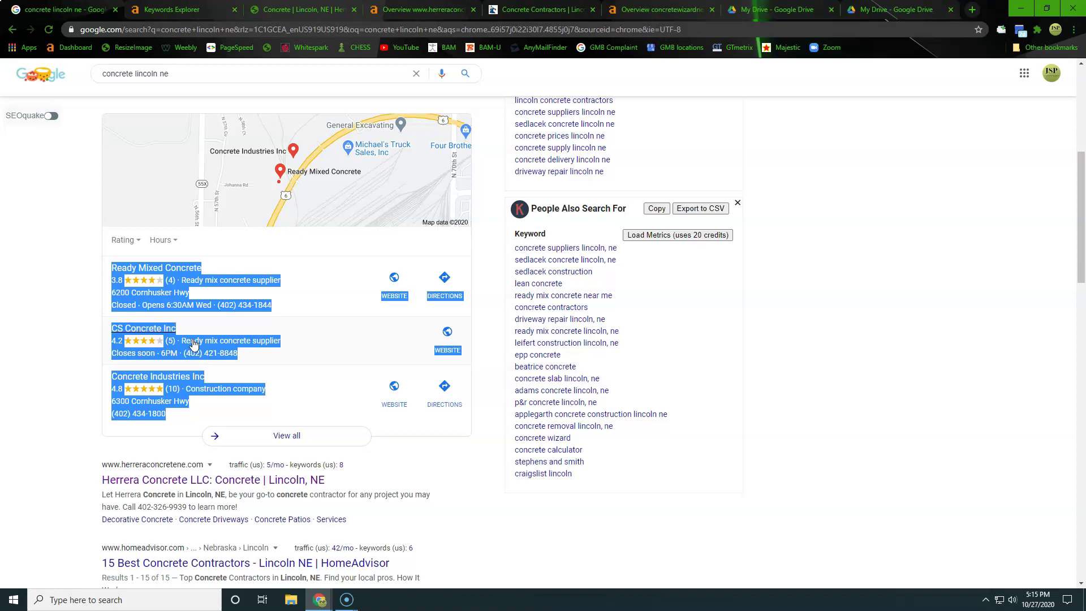
scroll(158, 447, "down", 3)
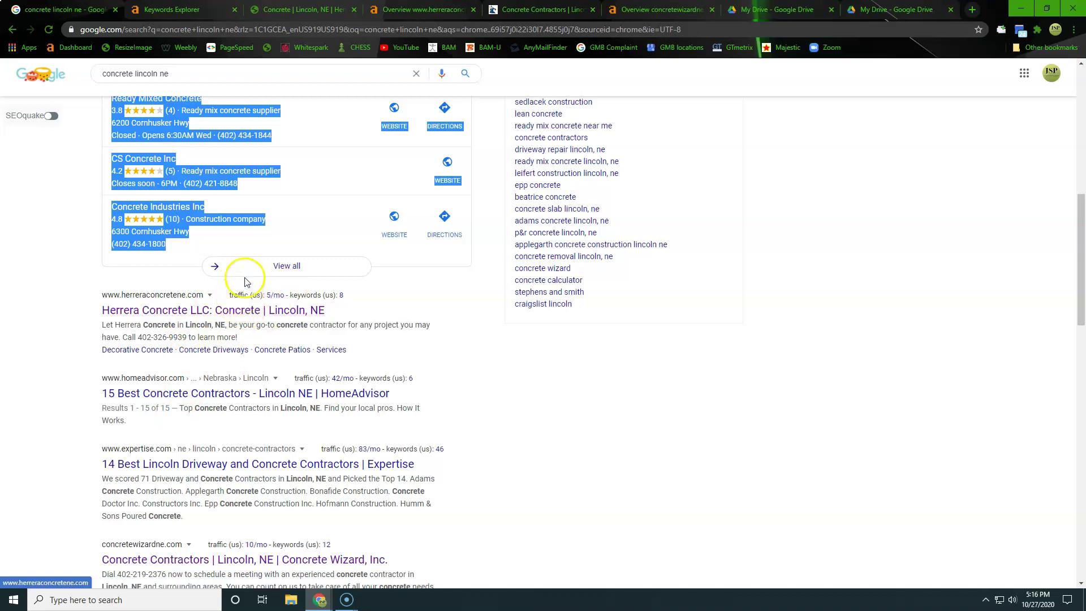
Review the Herrera Concrete homepage content and check the site's Ahrefs overview metrics.
left_click(317, 10)
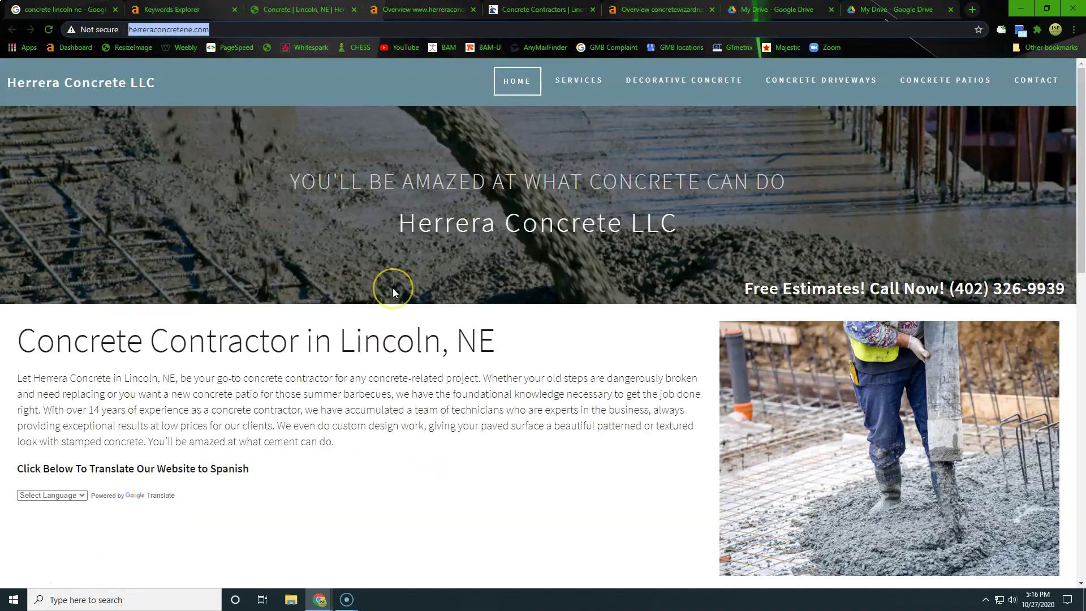
scroll(393, 287, "down", 12)
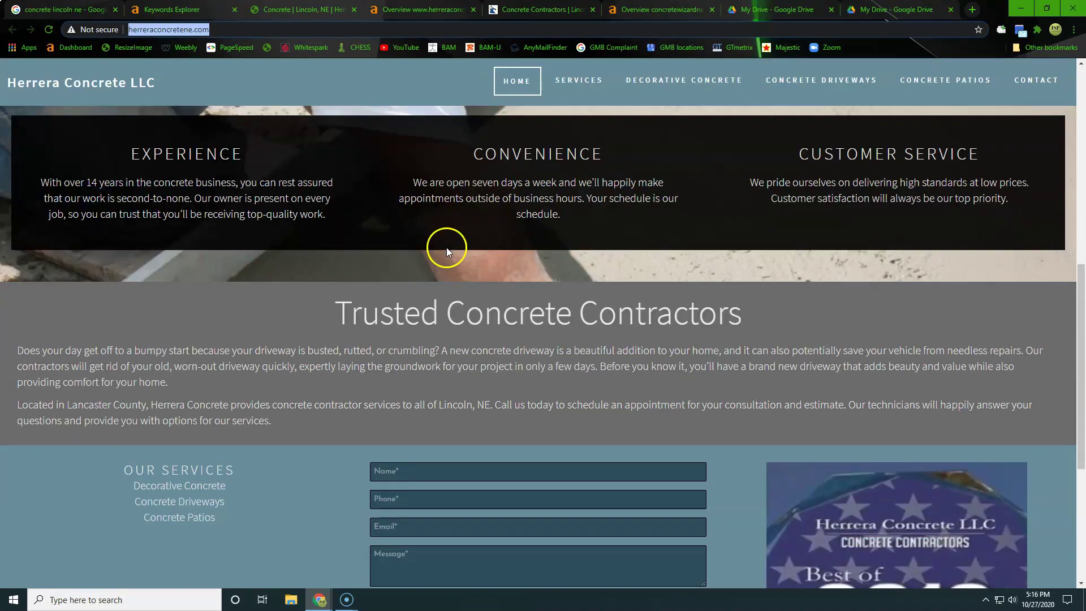
scroll(448, 244, "up", 15)
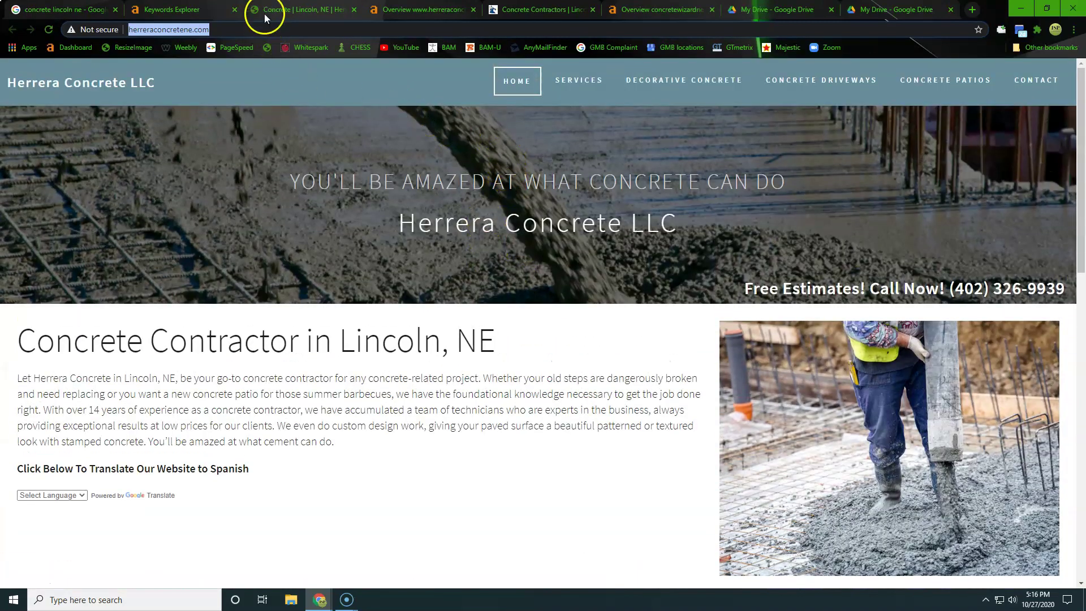
left_click(425, 9)
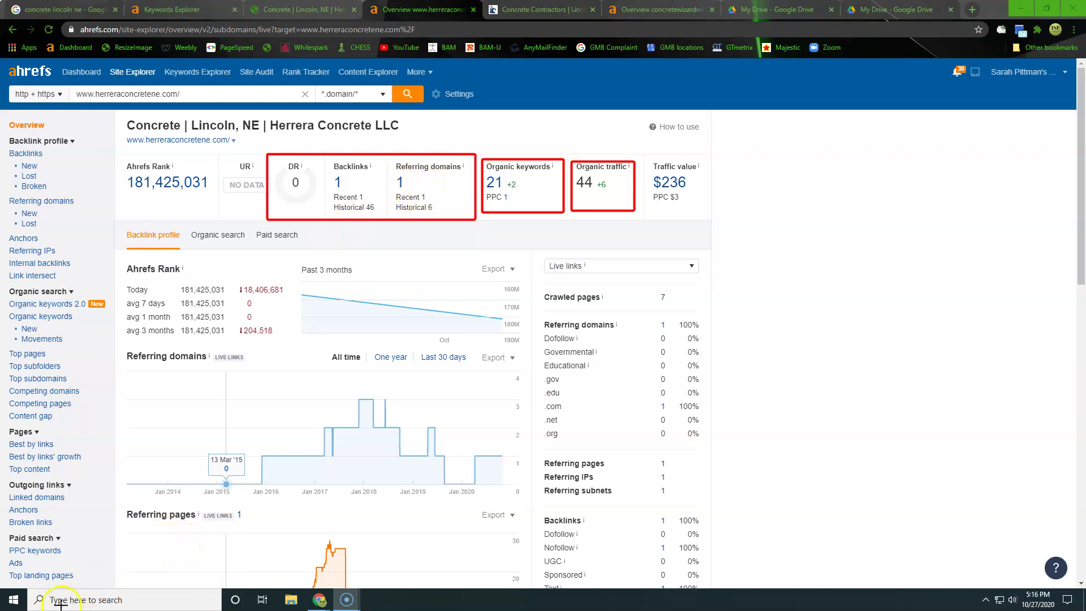
Locate Concrete Wizard's listing in the organic search results and view its website.
key("ctrl+Tab")
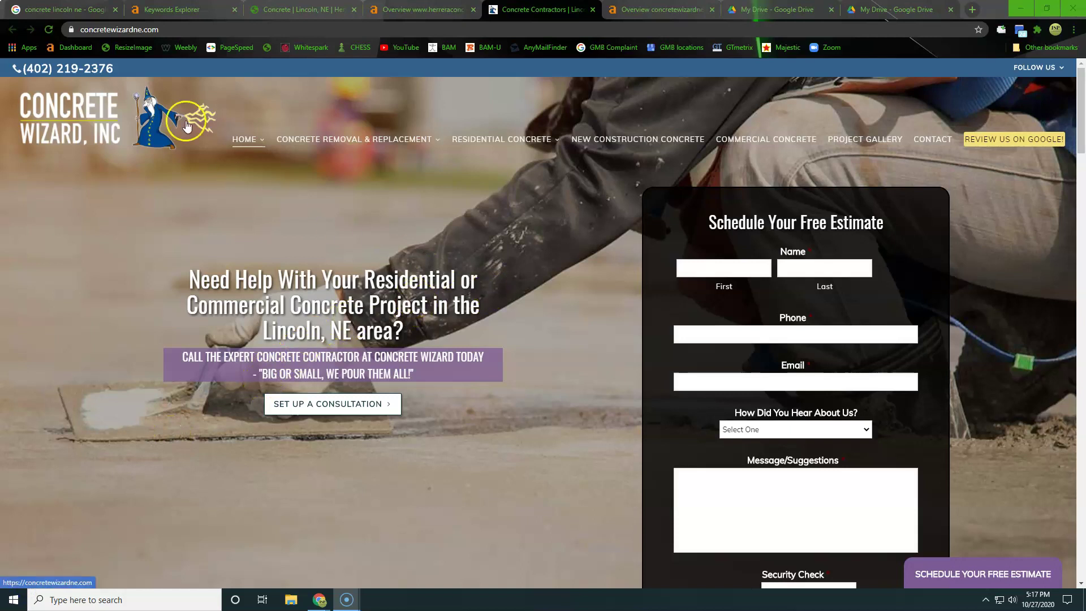
left_click(73, 10)
scroll(259, 304, "down", 1)
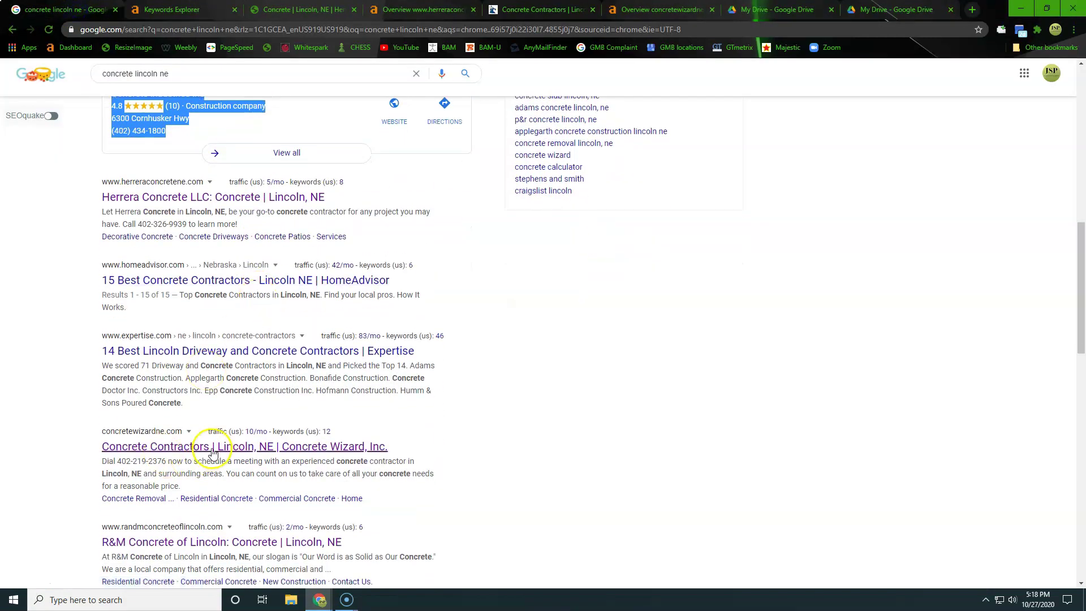
left_click(546, 10)
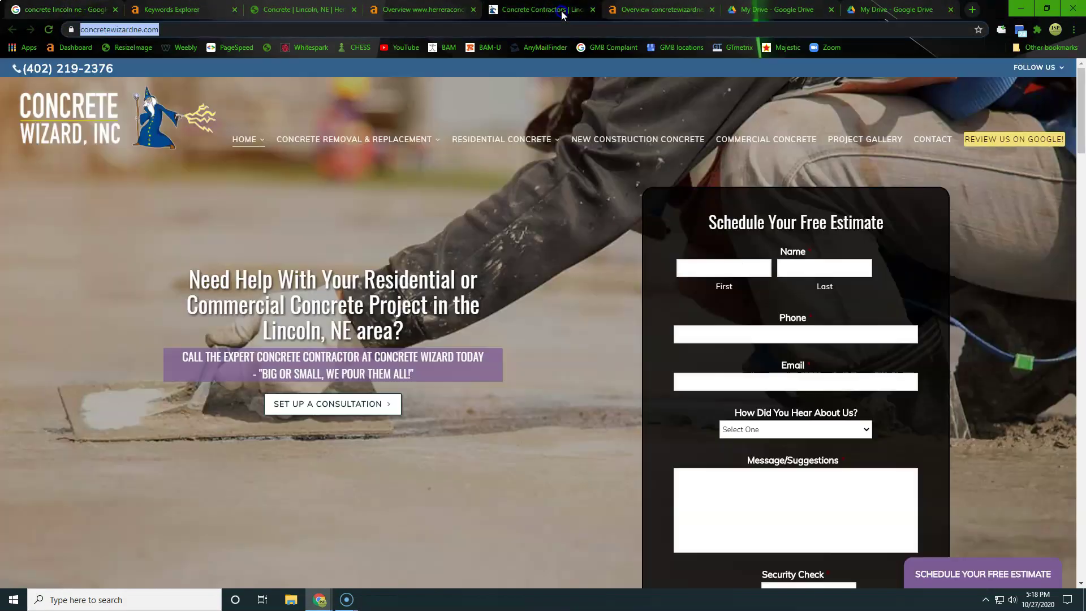
Mark the DR, backlinks and referring domains figures in the Ahrefs overview of concretewizardne.com.
left_click(673, 11)
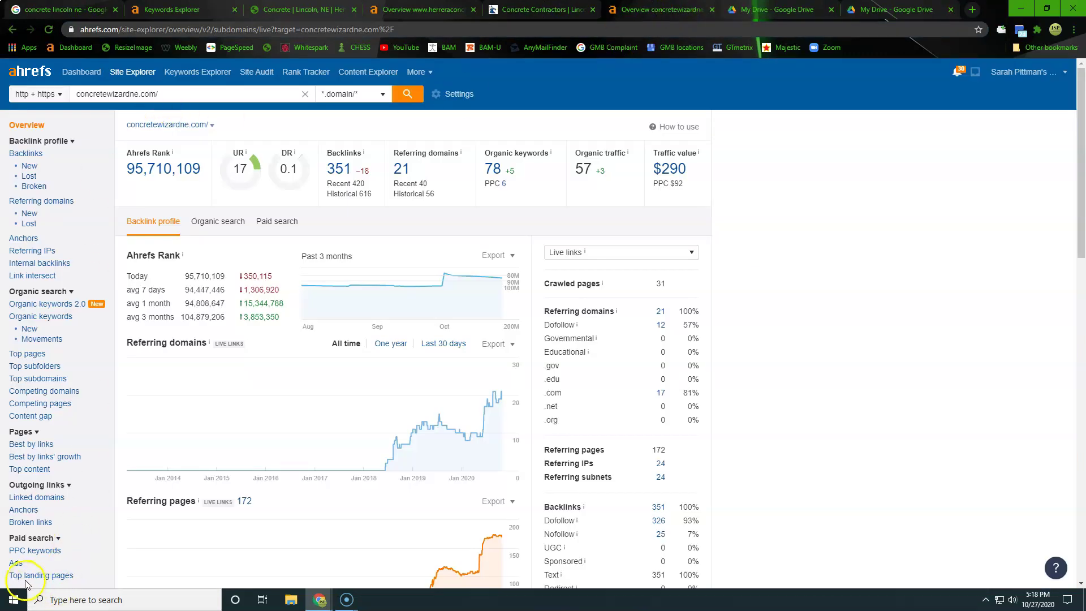
key("ctrl+2")
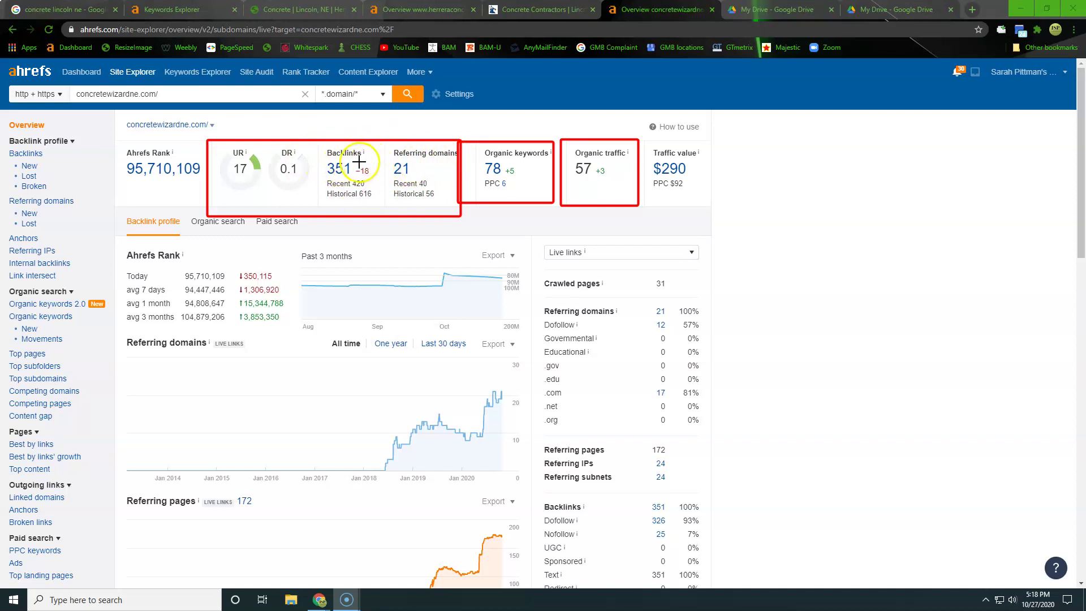
left_click_drag(264, 146, 315, 198)
left_click_drag(323, 158, 435, 187)
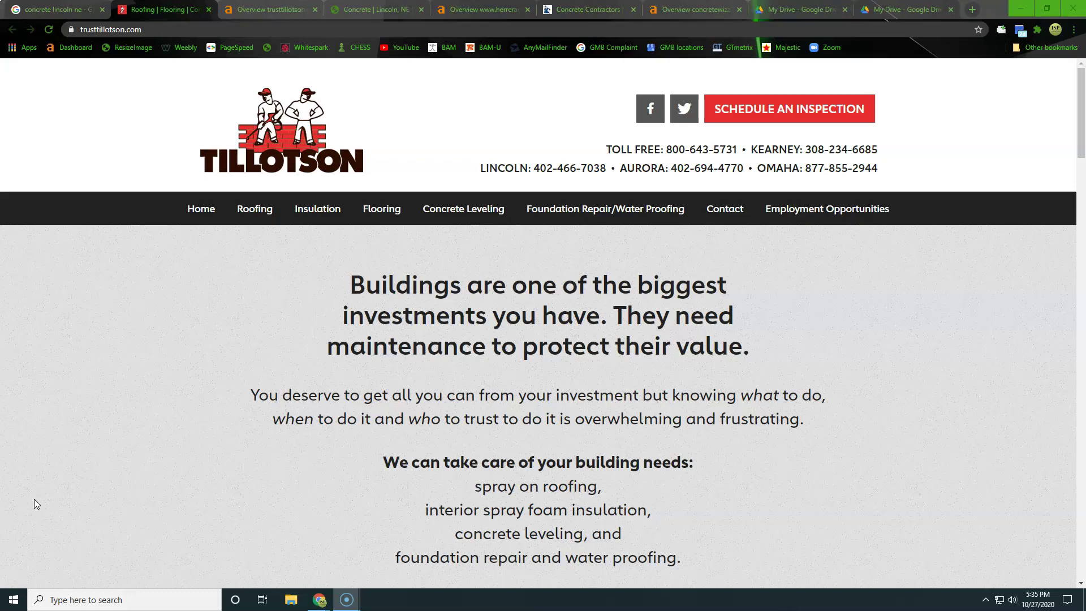
Review the Tillotson homepage from start to end and highlight the city phone numbers in its header.
scroll(339, 311, "down", 20)
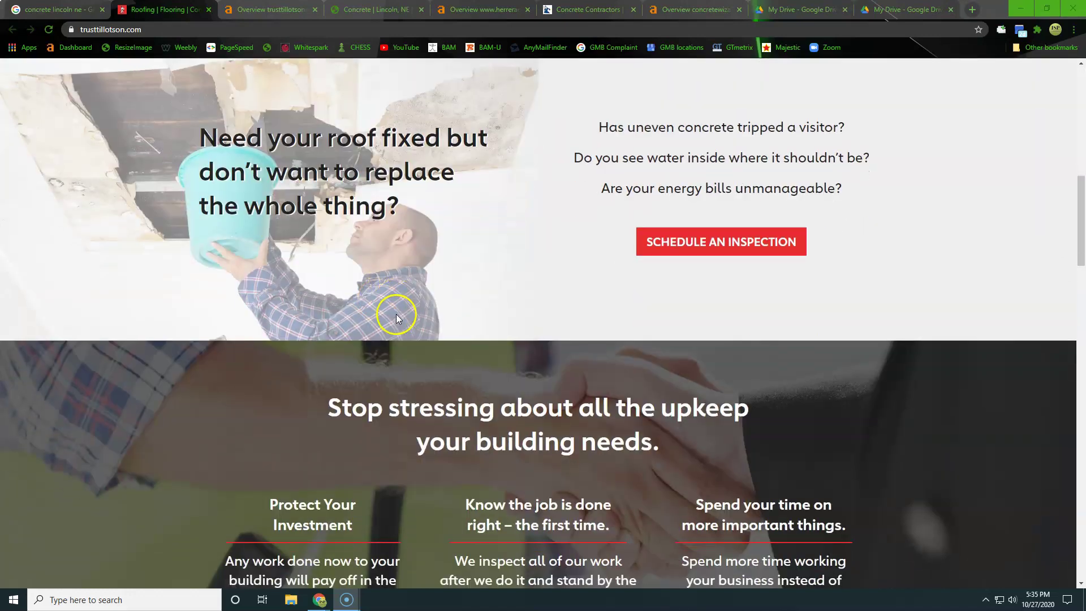
scroll(398, 317, "down", 15)
scroll(397, 318, "up", 14)
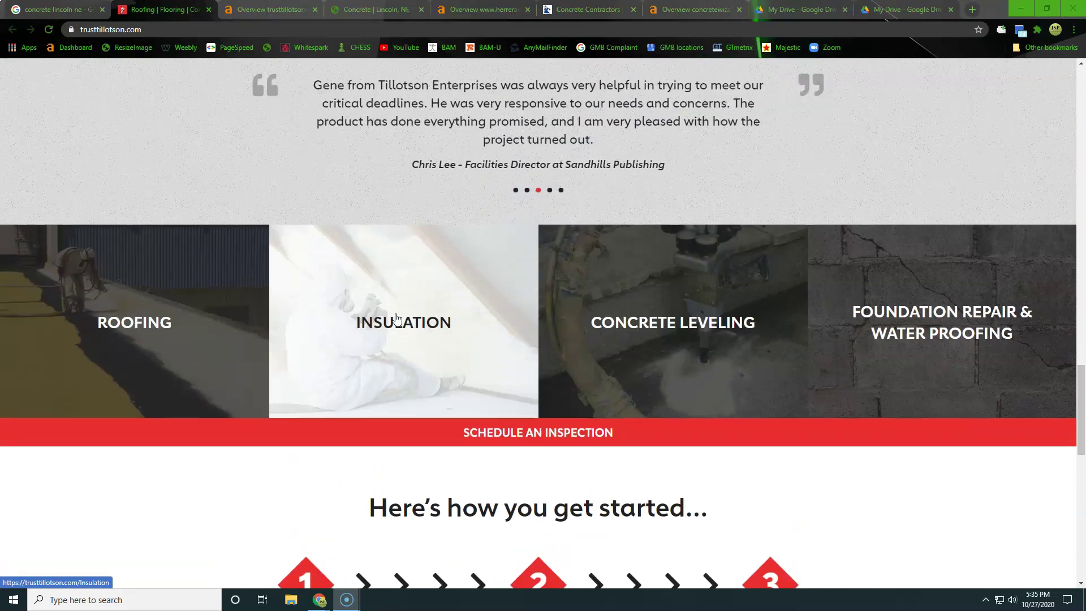
scroll(397, 318, "up", 15)
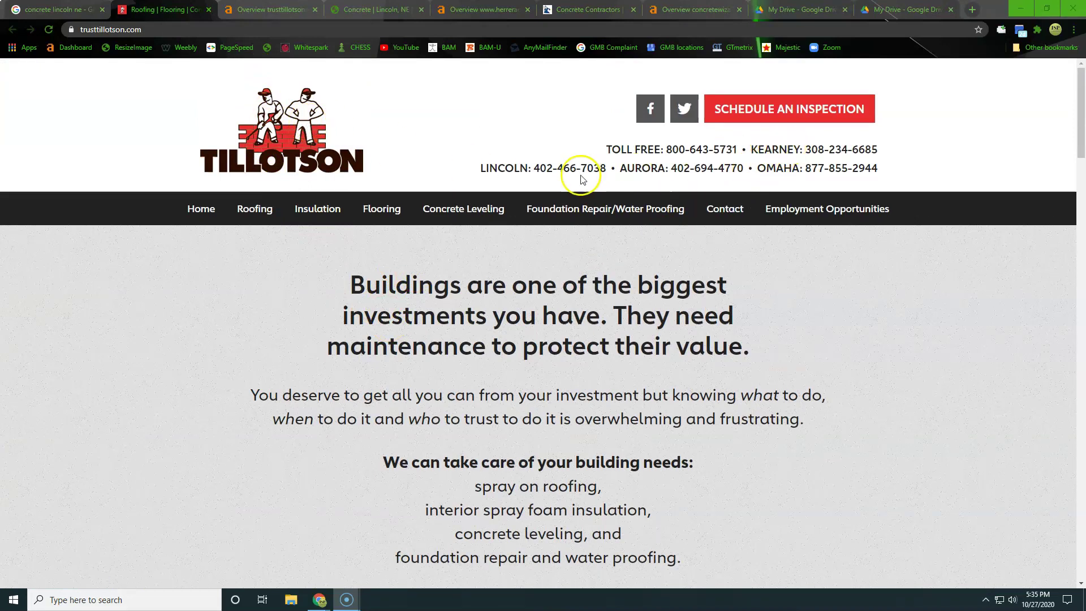
left_click_drag(486, 169, 829, 150)
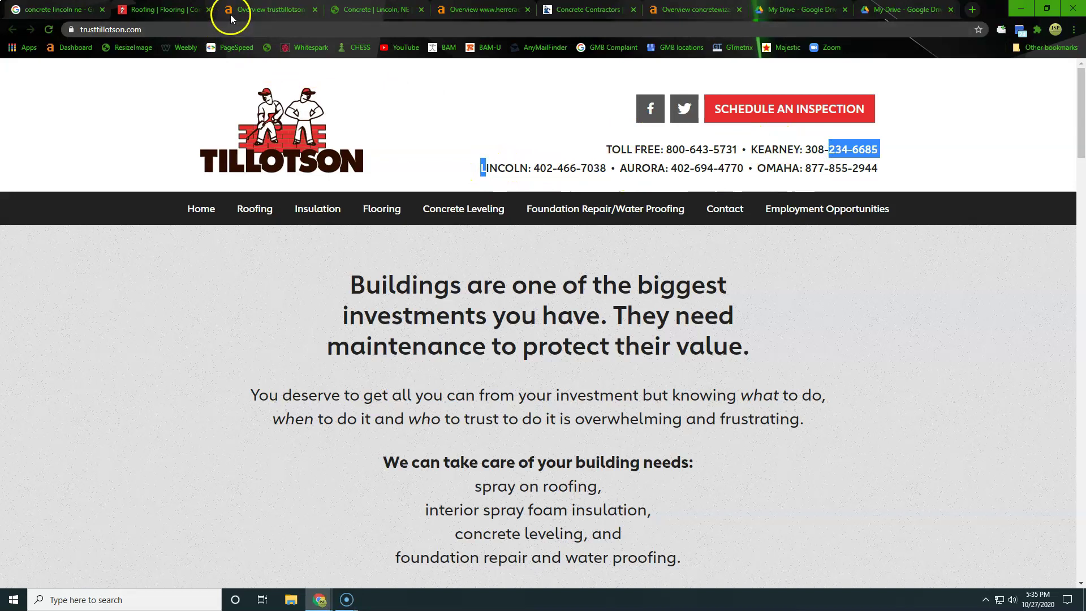
Examine the organic traffic, organic keywords, backlinks and referring domains in the Ahrefs overview of trusttillotson.com.
left_click(288, 9)
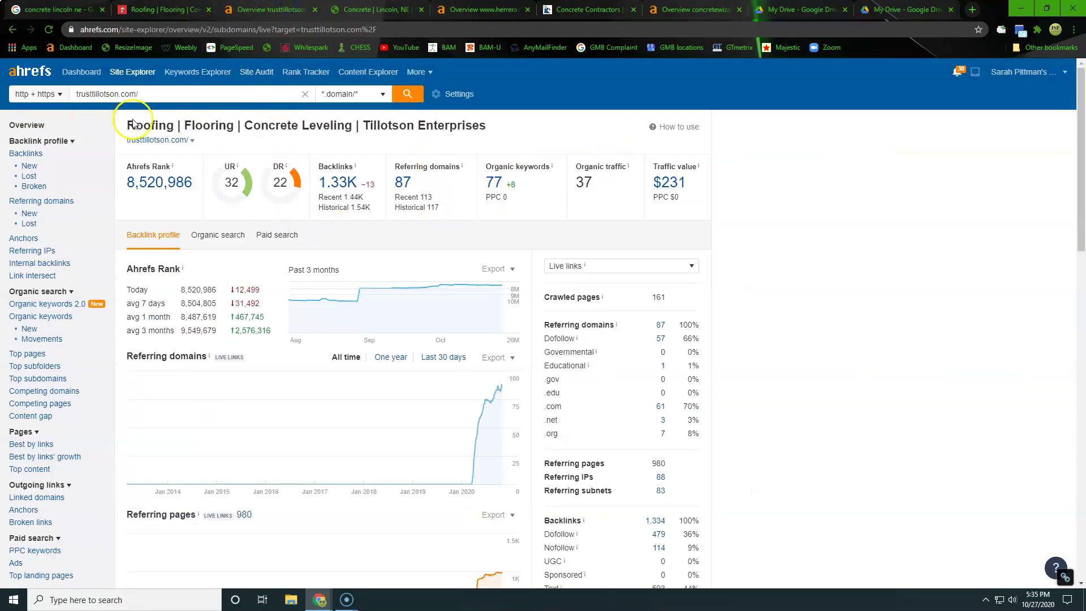
left_click(614, 187)
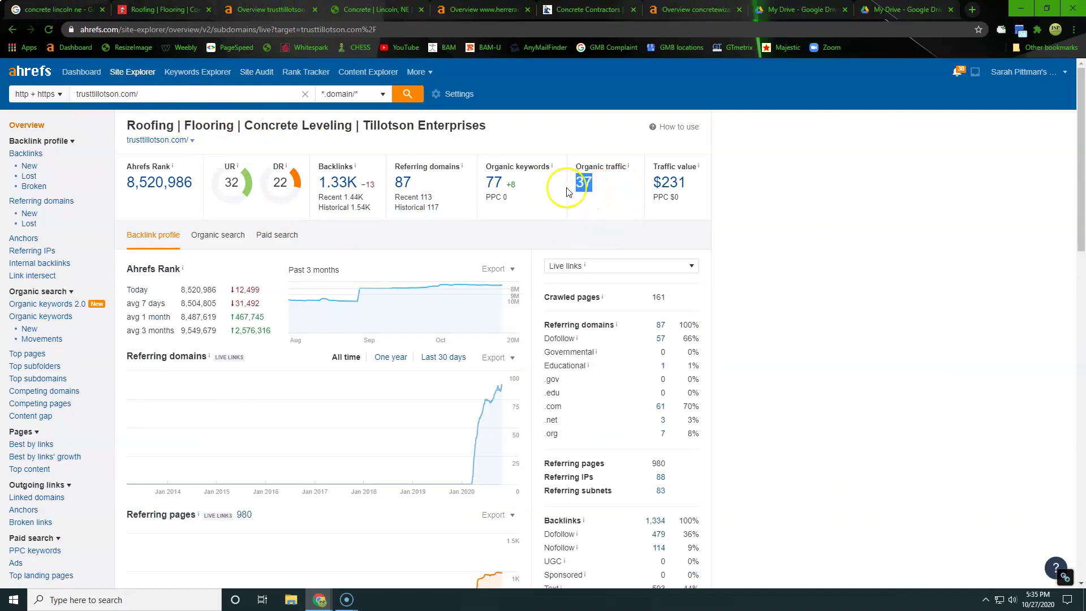
left_click(524, 187)
left_click_drag(524, 187, 294, 193)
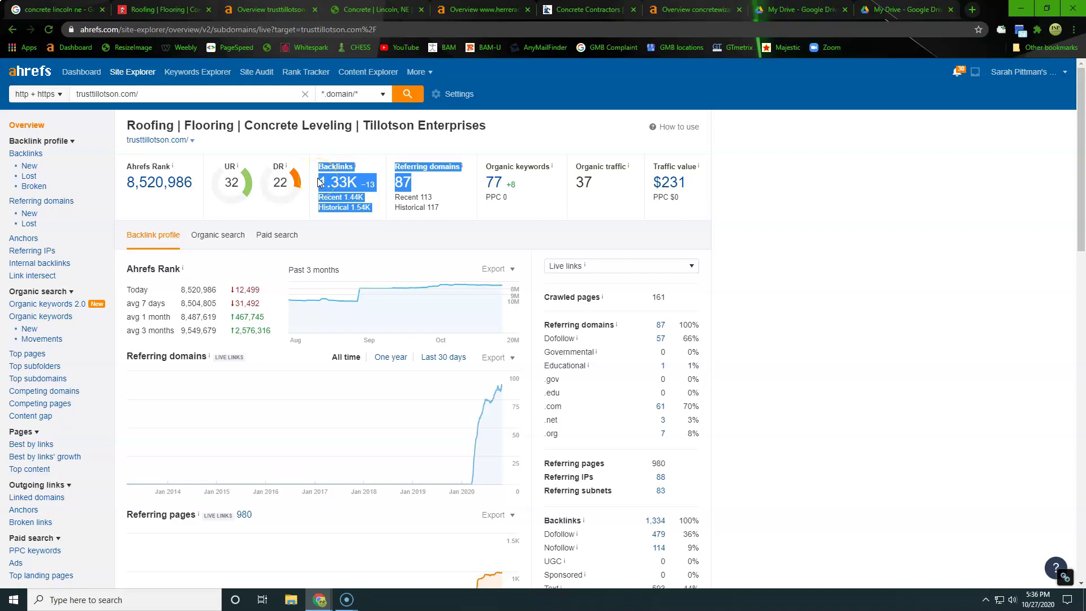
Open the referring domains report for trusttillotson.com and examine the DR values of the first listed domains.
left_click(406, 182)
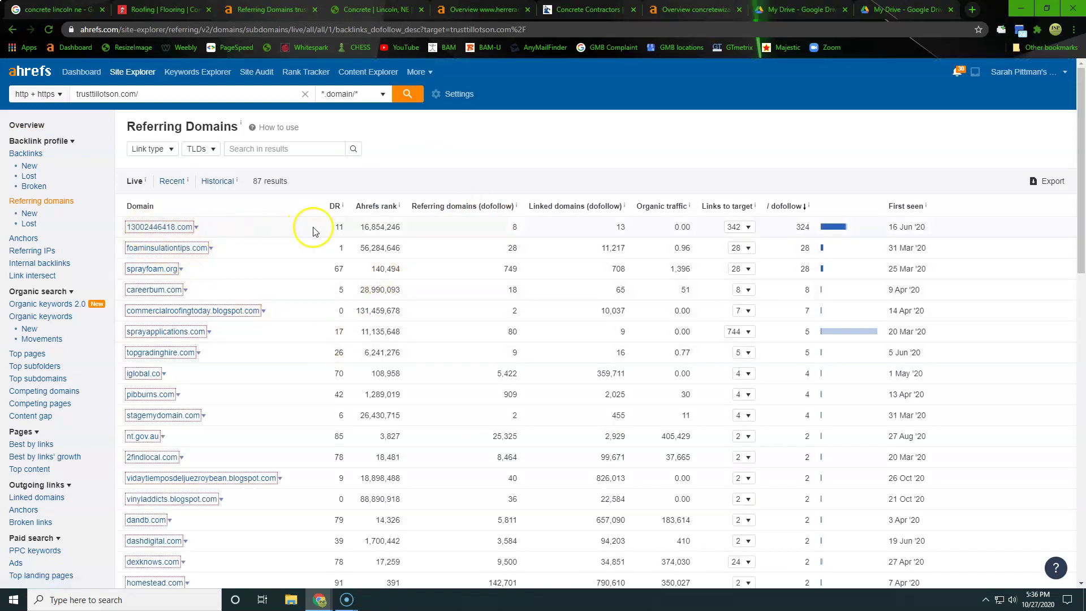
left_click_drag(310, 226, 357, 253)
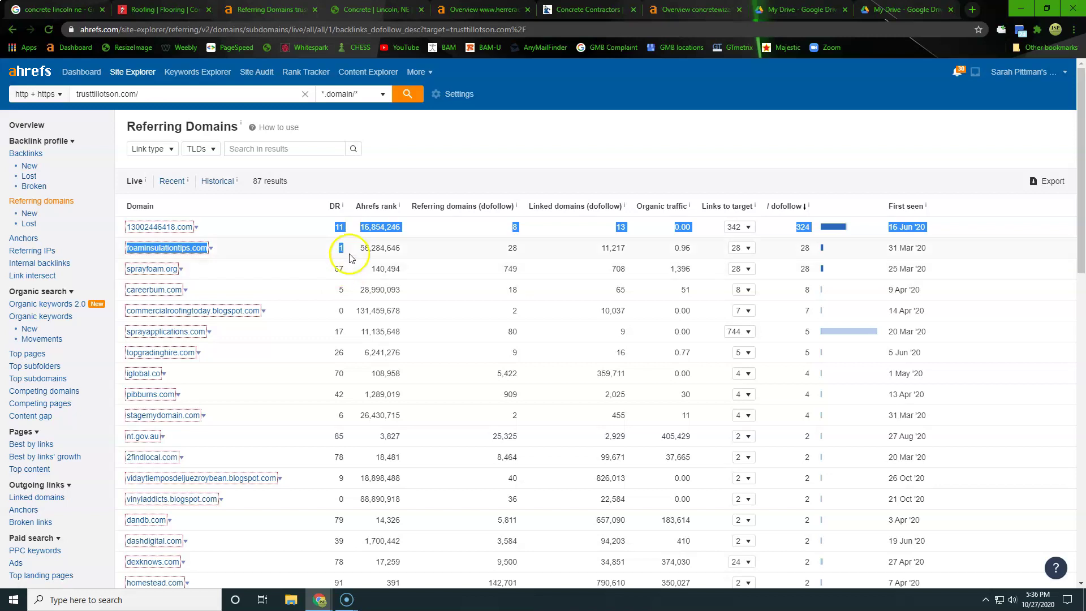
double_click(342, 269)
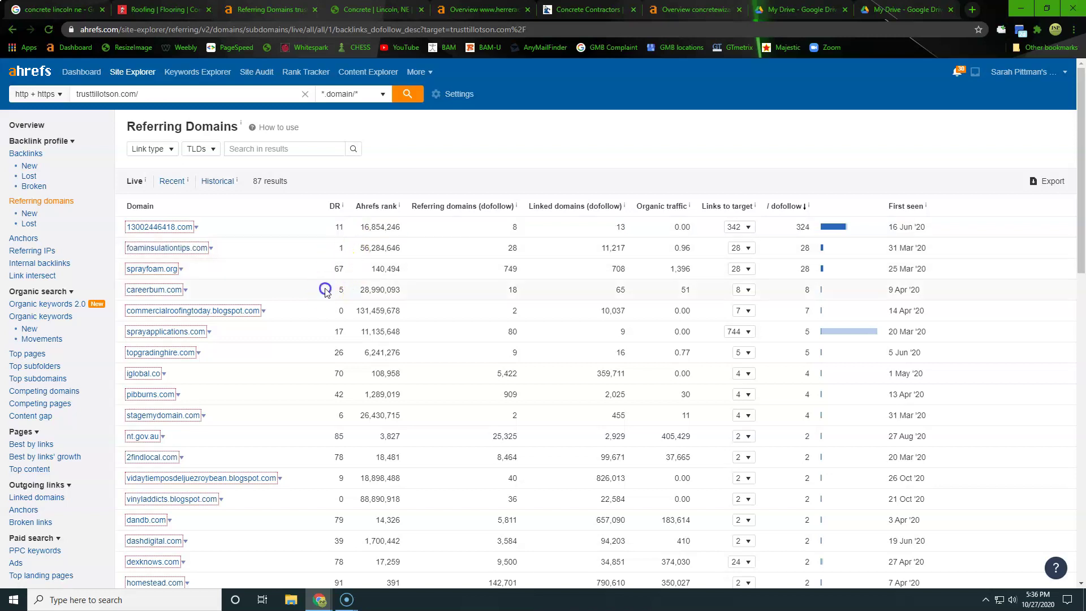
left_click_drag(328, 290, 354, 300)
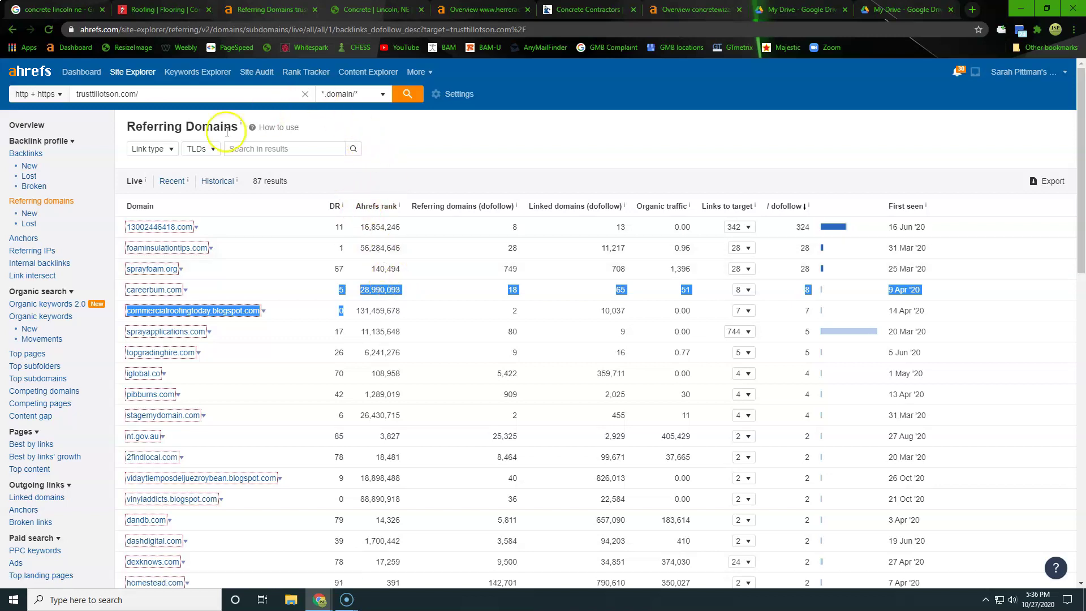
Examine the keywords and ranking positions in the organic keywords report for trusttillotson.com, then return to the Tillotson homepage.
left_click(36, 129)
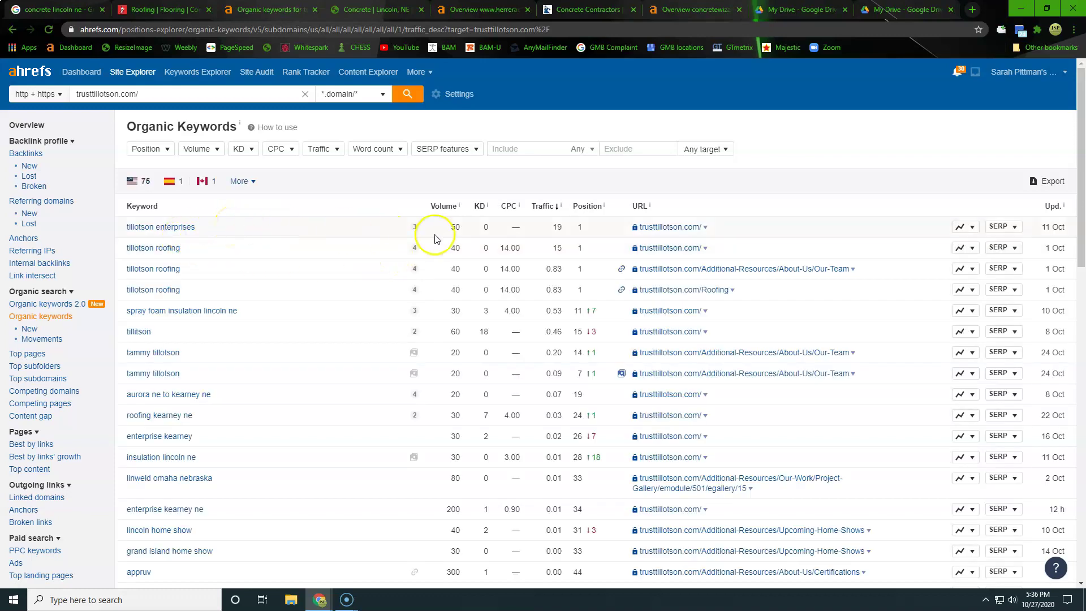
left_click_drag(576, 226, 599, 272)
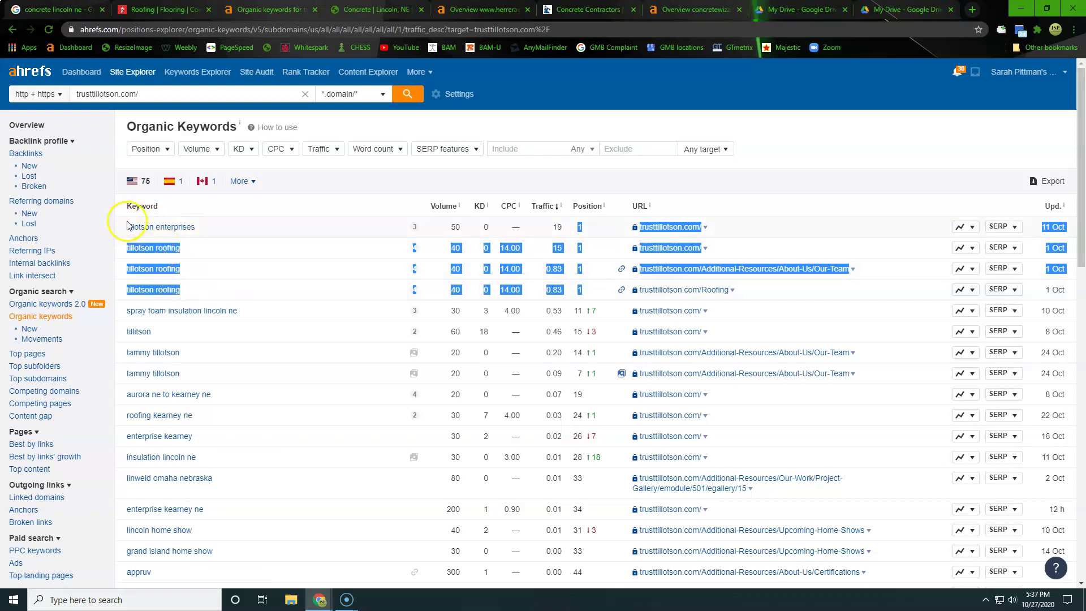
left_click(249, 208)
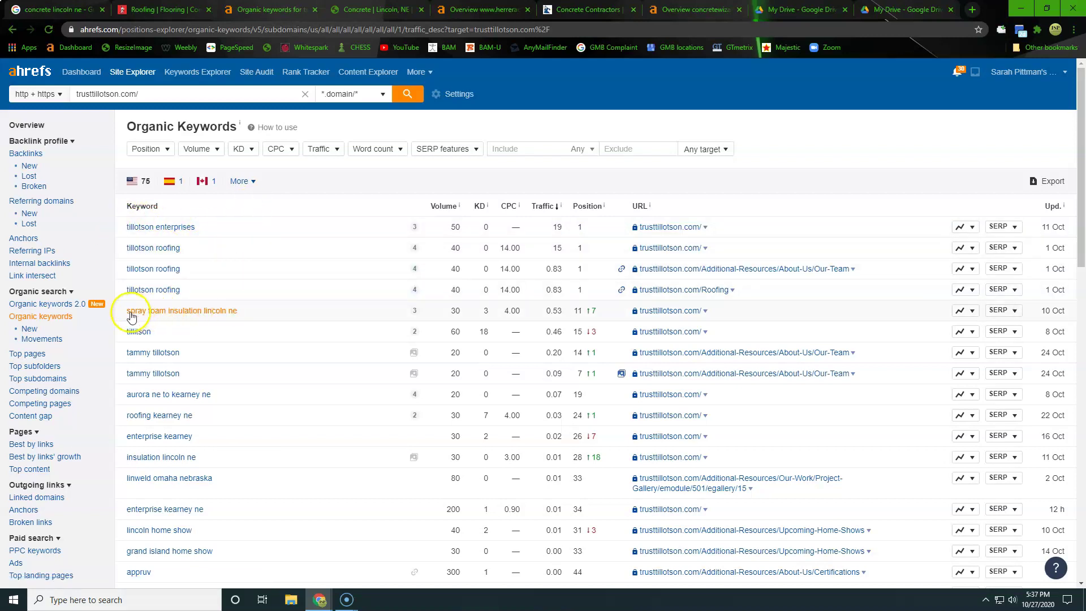
mouse_move(125, 310)
left_mouse_down()
mouse_move(175, 317)
mouse_move(294, 422)
mouse_move(325, 555)
left_mouse_up()
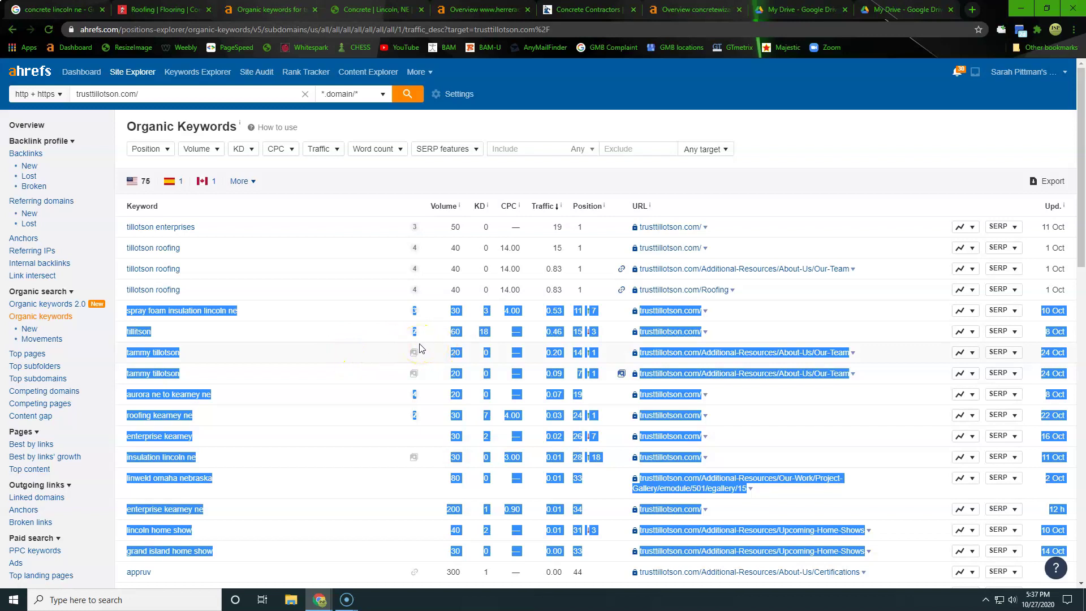
left_click(164, 9)
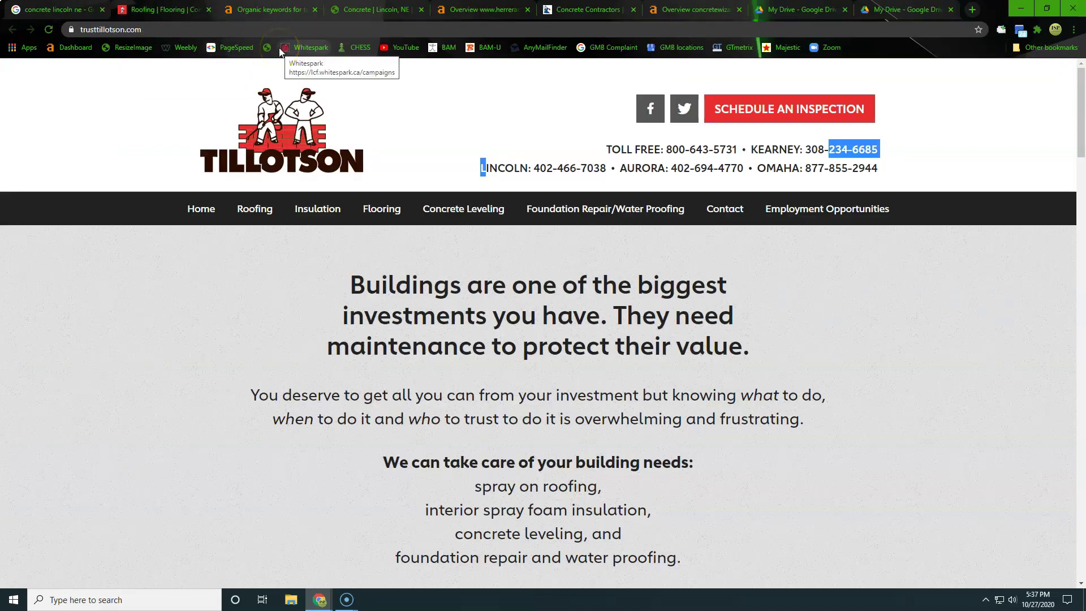